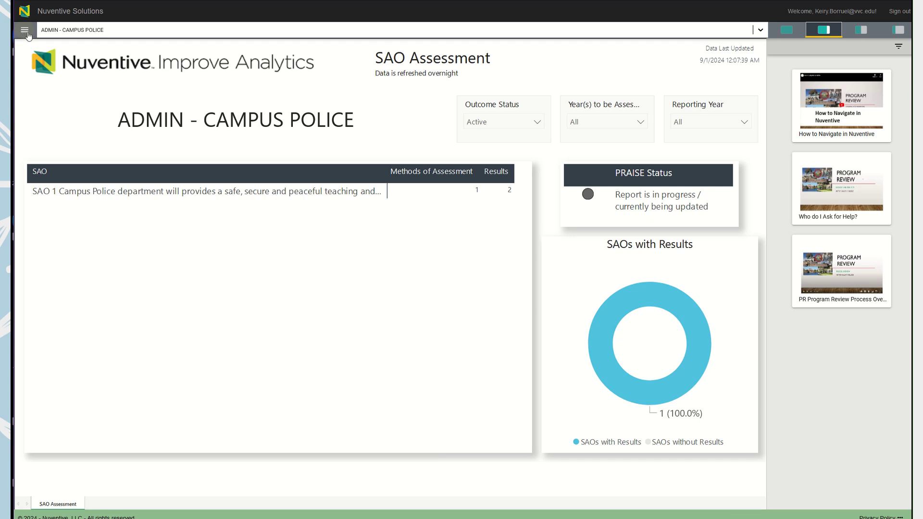
# Go to the Administrative Support Review Narrative page listing the Fall 2021, 2022 and 2023 reports.
pyautogui.click(24, 32)
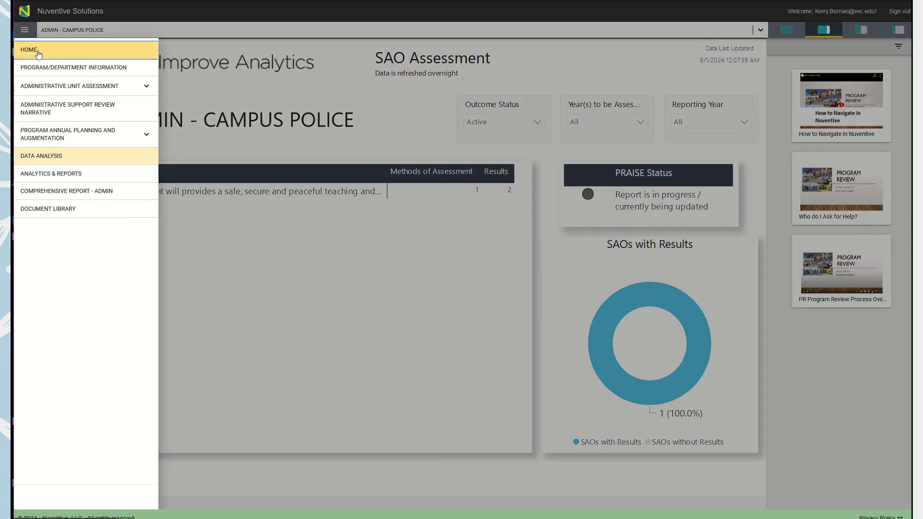
pyautogui.click(69, 117)
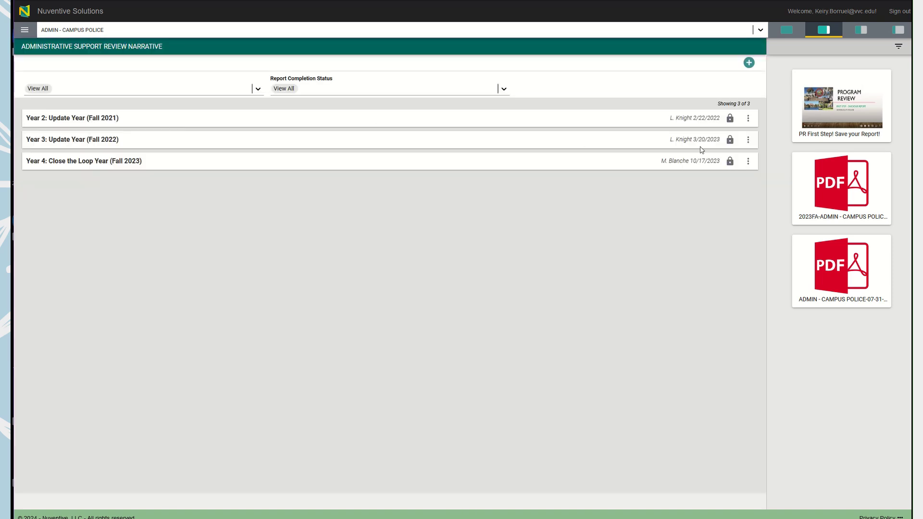
pyautogui.moveTo(871, 189)
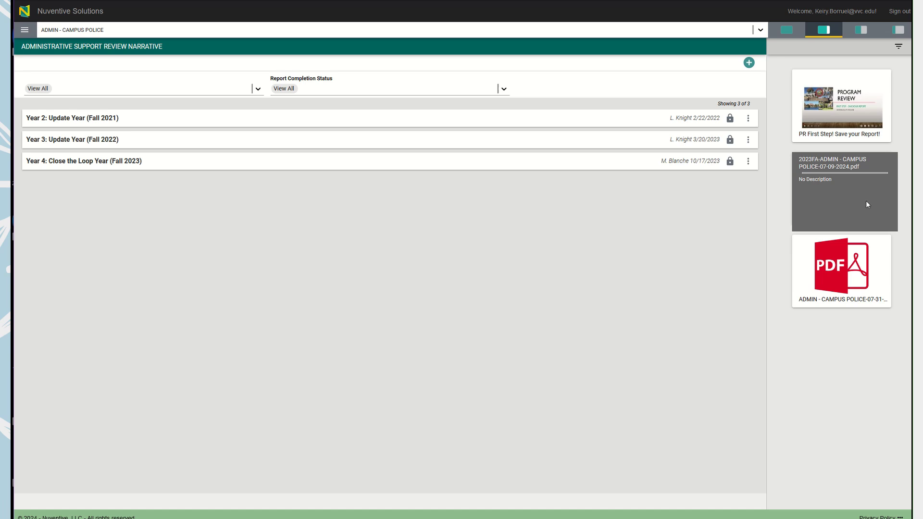
# Preview the 2023FA Campus Police PDF and the program assessment report, then narrow the documents panel.
pyautogui.click(840, 207)
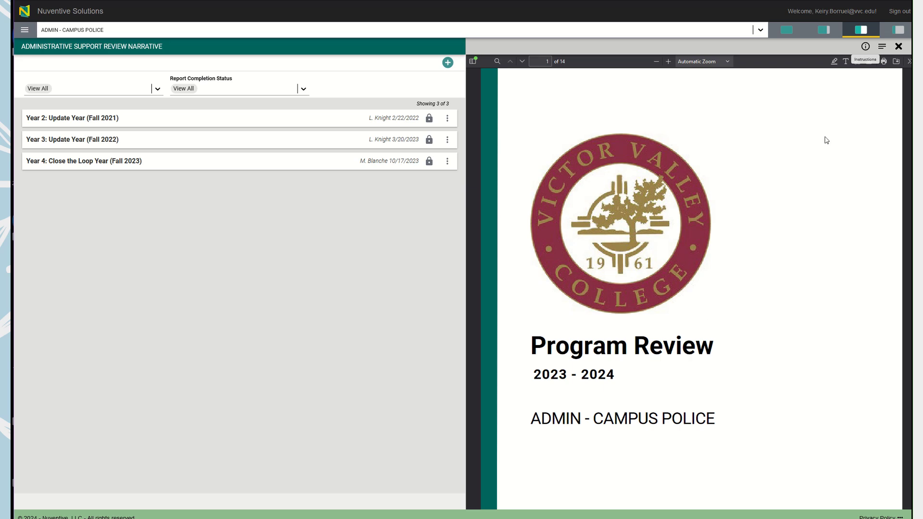
pyautogui.click(898, 46)
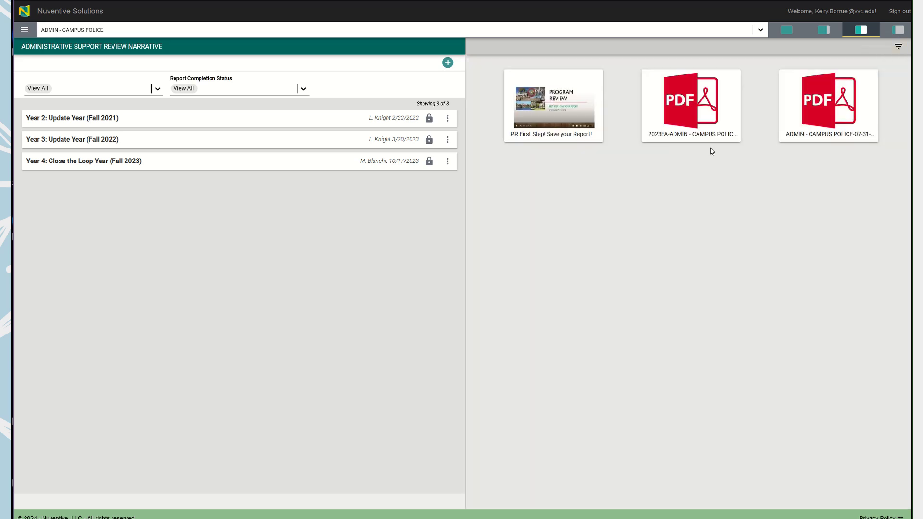
pyautogui.click(840, 116)
pyautogui.scroll(3, 659, 325)
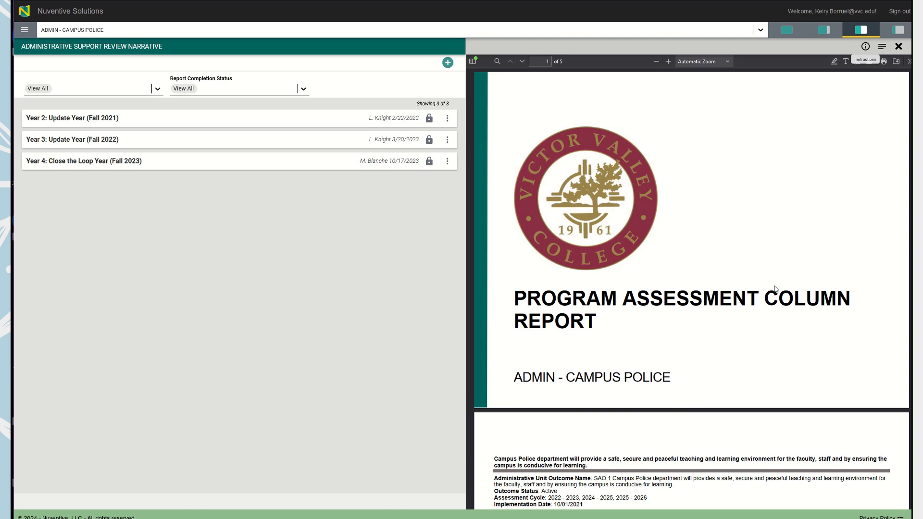
pyautogui.click(898, 47)
pyautogui.click(828, 30)
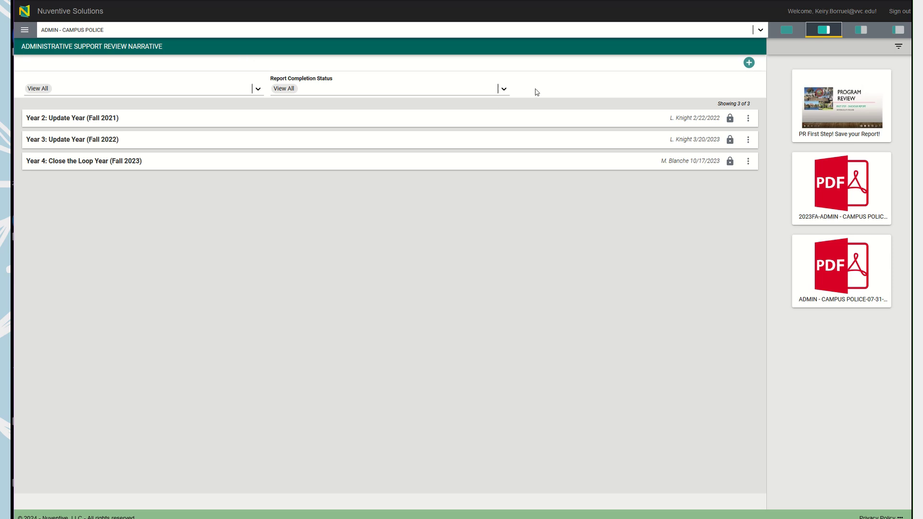
# Add a new Year 1 (2024–2025) report and set its completion status to In progress.
pyautogui.click(750, 64)
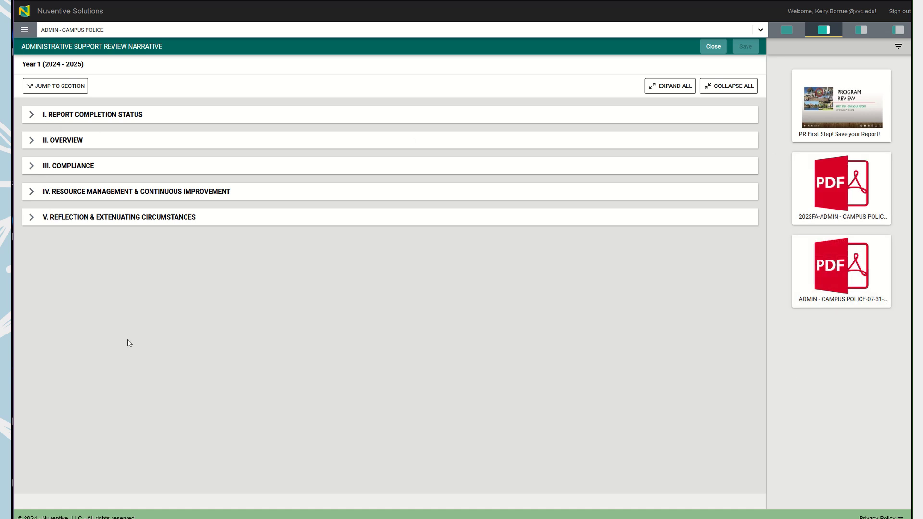
pyautogui.click(34, 117)
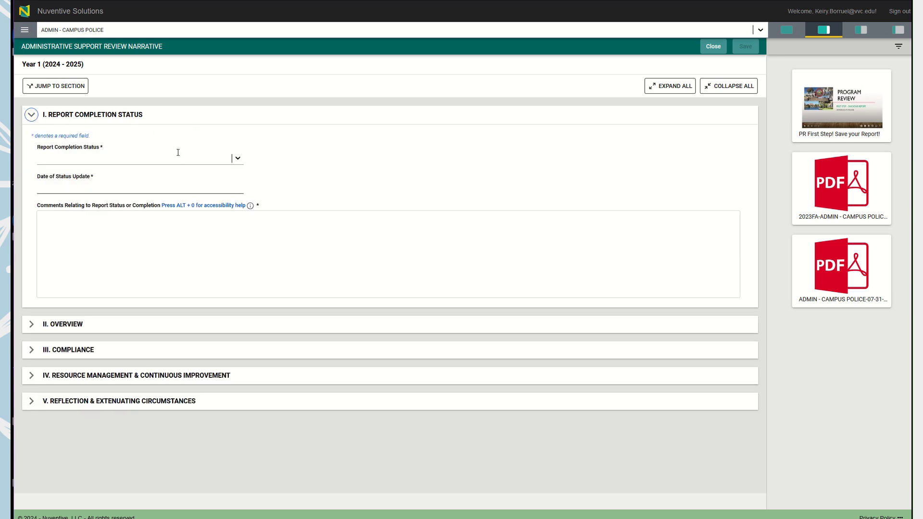
pyautogui.click(234, 163)
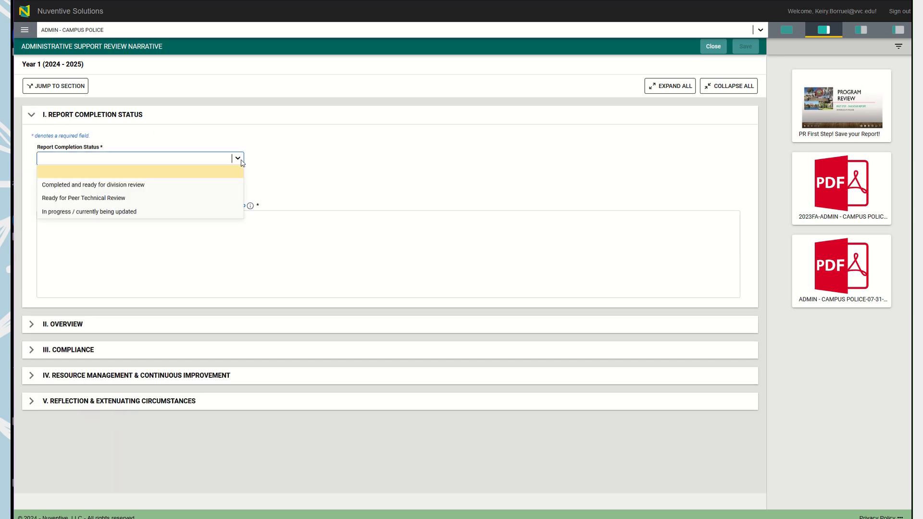
pyautogui.click(150, 213)
pyautogui.click(144, 188)
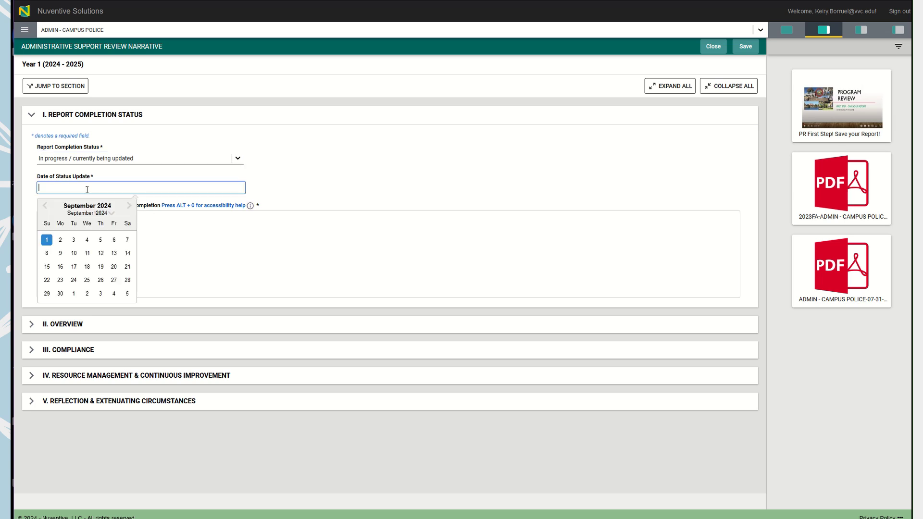
pyautogui.click(274, 212)
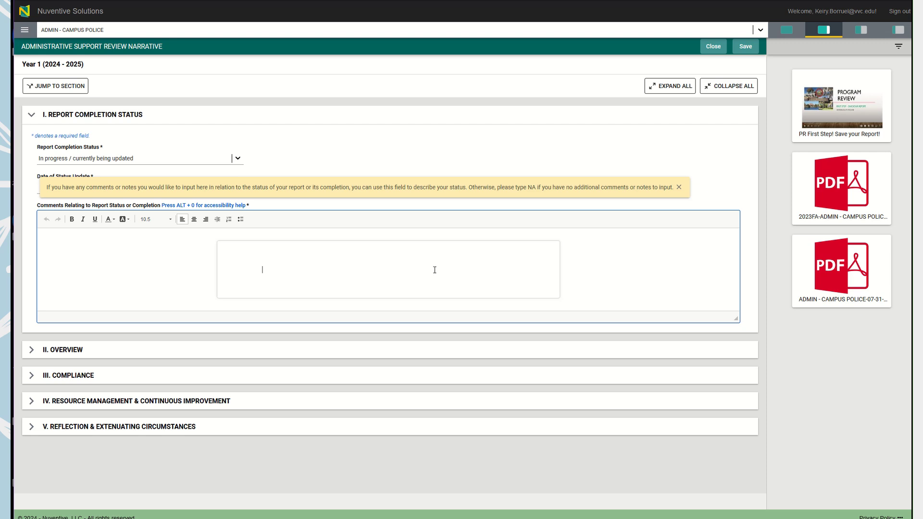
pyautogui.moveTo(249, 205); pyautogui.dragTo(53, 117)
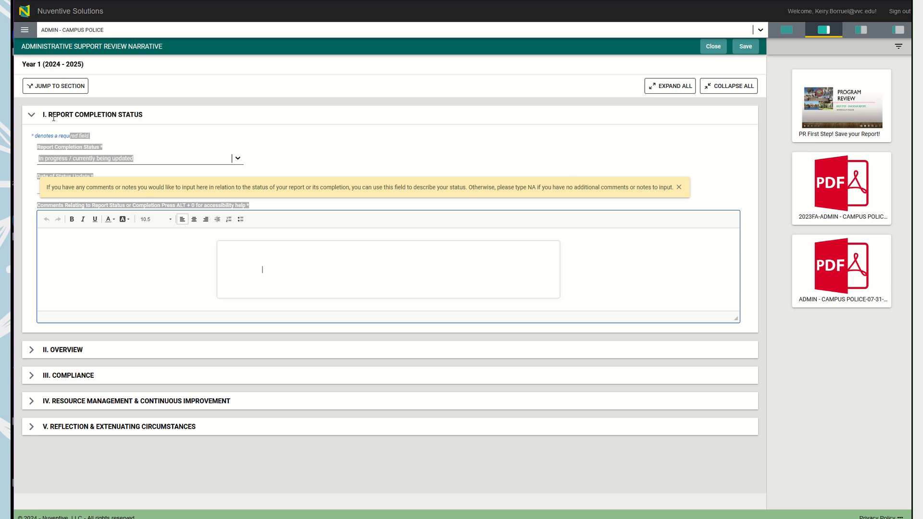
pyautogui.tripleClick(53, 117)
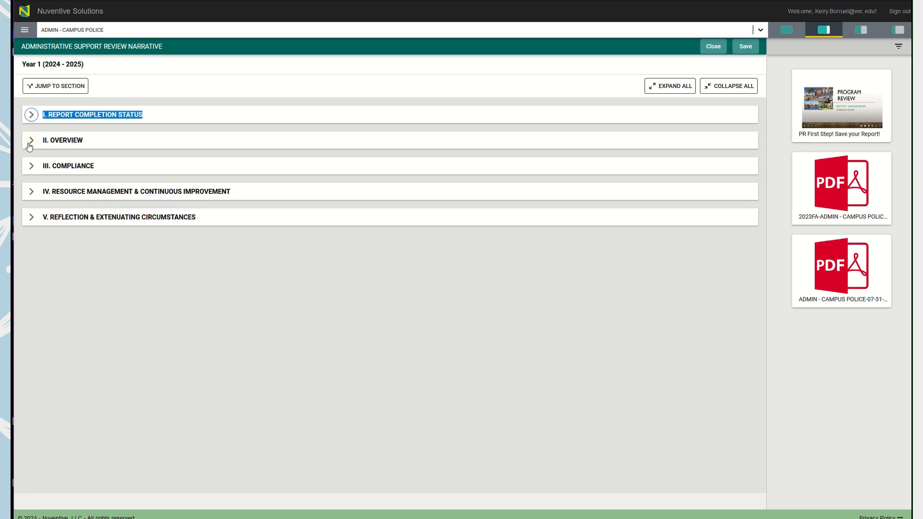
pyautogui.click(29, 144)
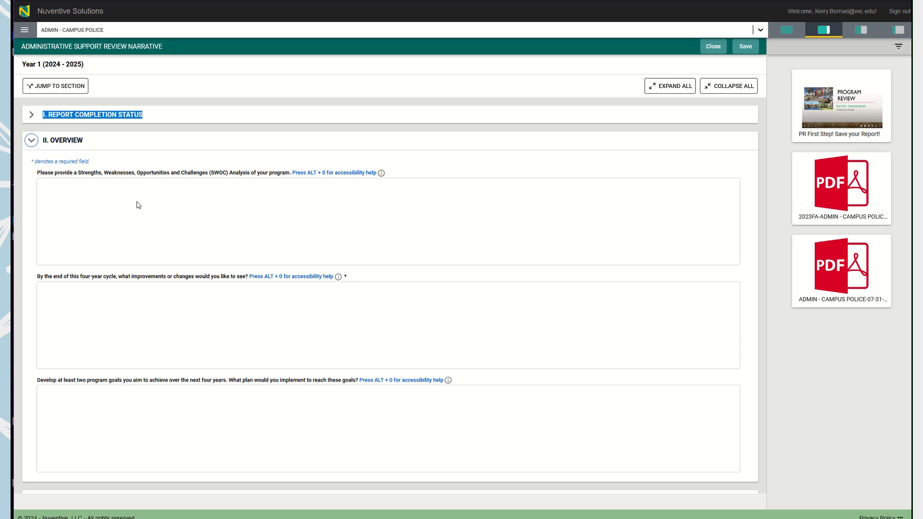
pyautogui.click(381, 173)
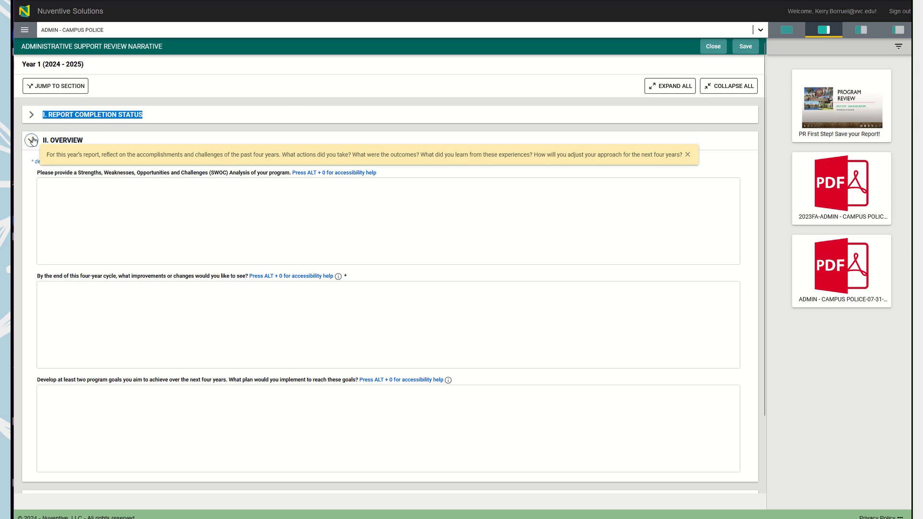
pyautogui.click(32, 141)
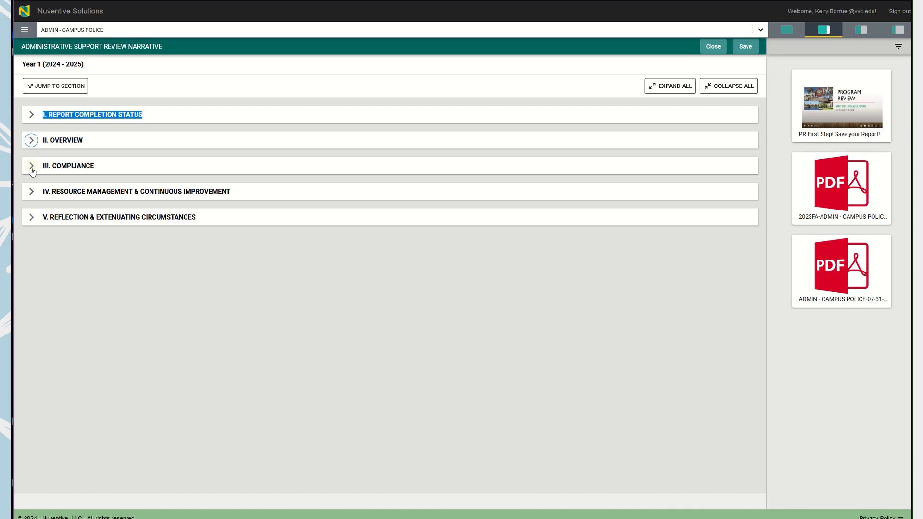
# Expand Compliance, read and dismiss the Caring Campus Behavioral Commitments note, and scroll down.
pyautogui.click(32, 166)
pyautogui.scroll(-2, 344, 314)
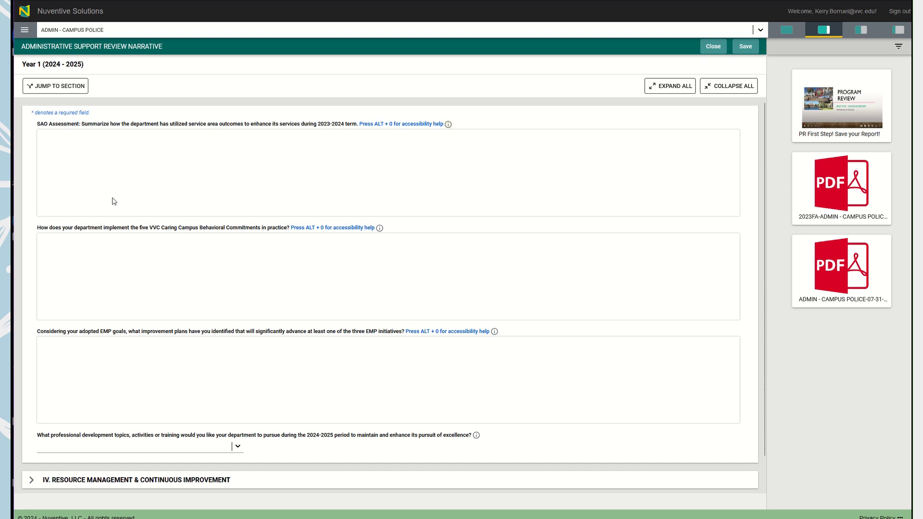
pyautogui.scroll(2, 114, 201)
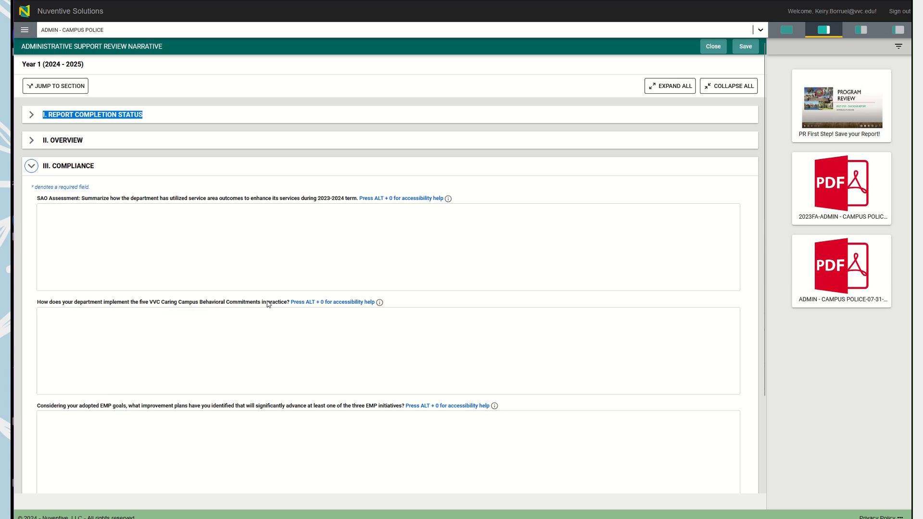
pyautogui.click(380, 303)
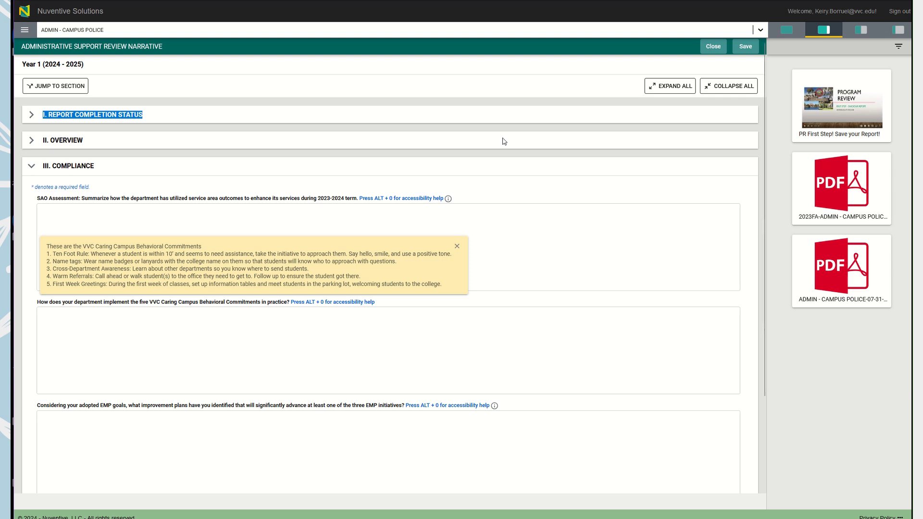
pyautogui.click(456, 246)
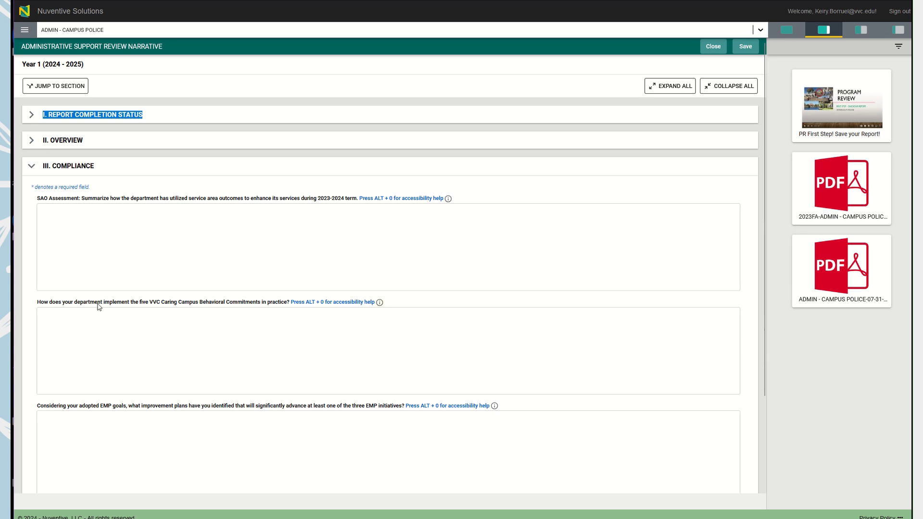
pyautogui.scroll(-2, 159, 419)
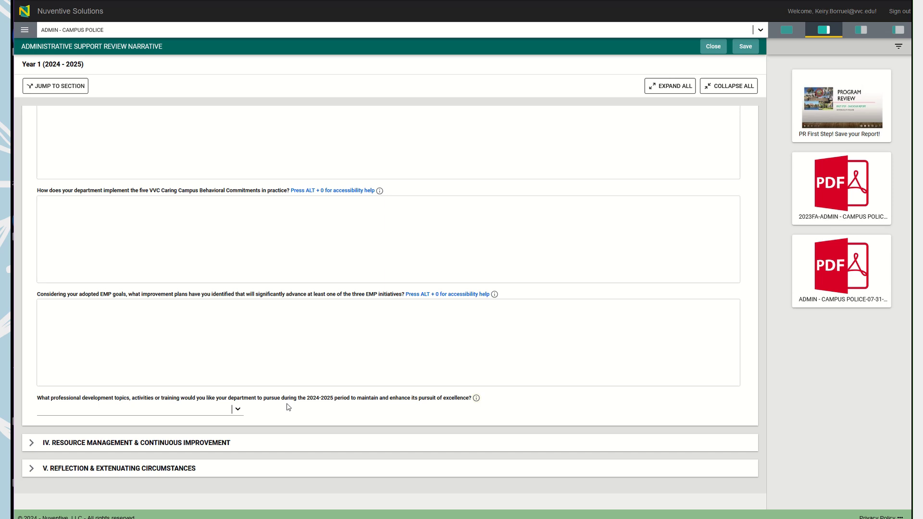
# Pick Caring Campus, Customer Service, System Automation and Data Literacy for professional development, then collapse section III.
pyautogui.click(239, 409)
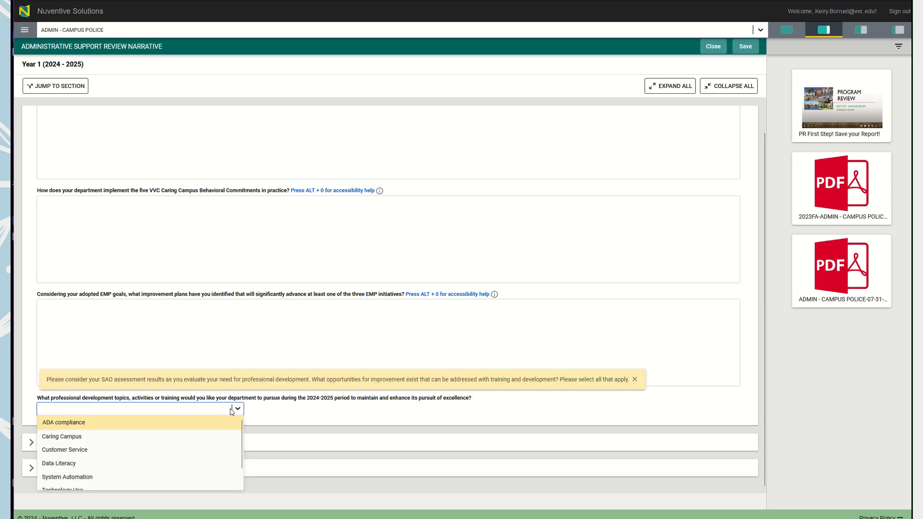
pyautogui.click(55, 436)
pyautogui.click(56, 439)
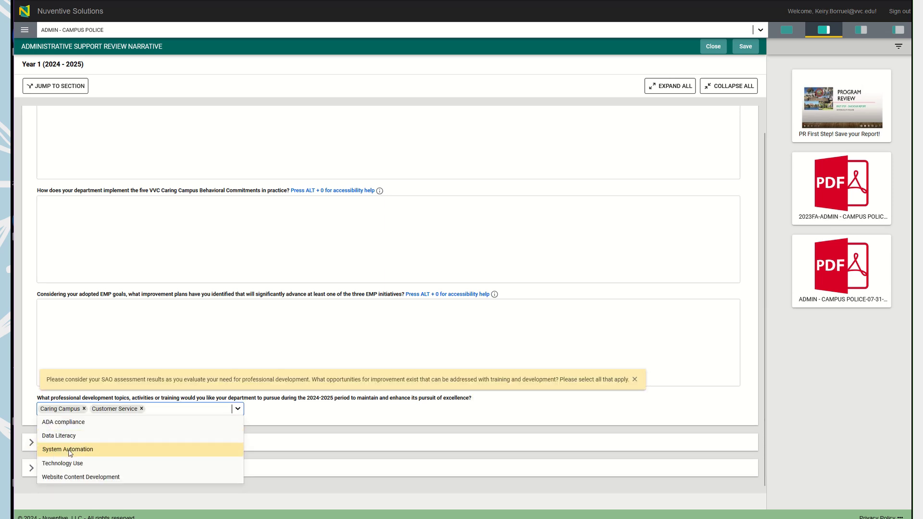
pyautogui.click(68, 451)
pyautogui.click(67, 437)
pyautogui.click(269, 428)
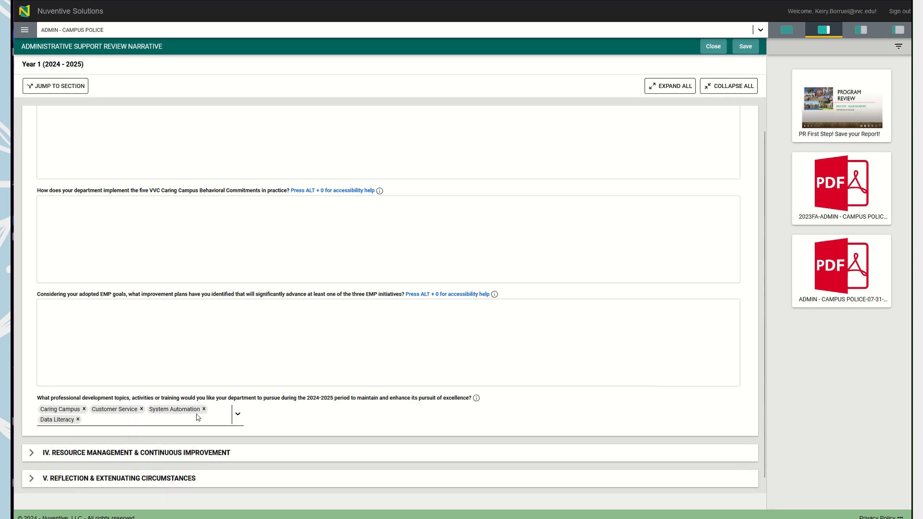
pyautogui.scroll(2, 118, 380)
pyautogui.scroll(1, 120, 373)
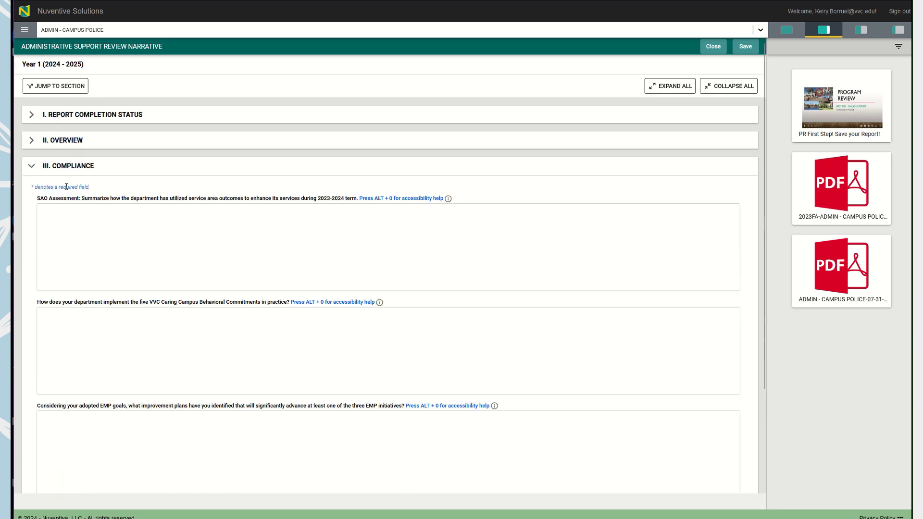
pyautogui.click(32, 168)
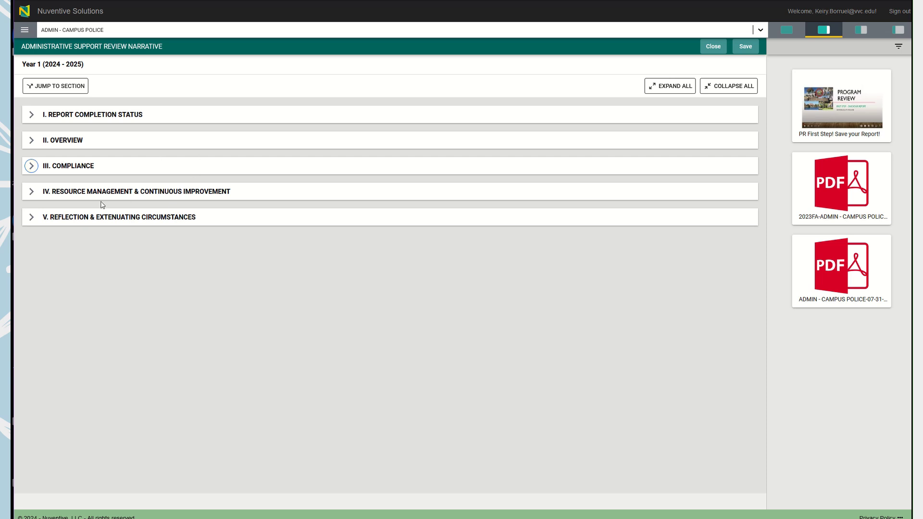
# Expand section IV and view the Yes/No augmentation funds choices without answering.
pyautogui.click(32, 191)
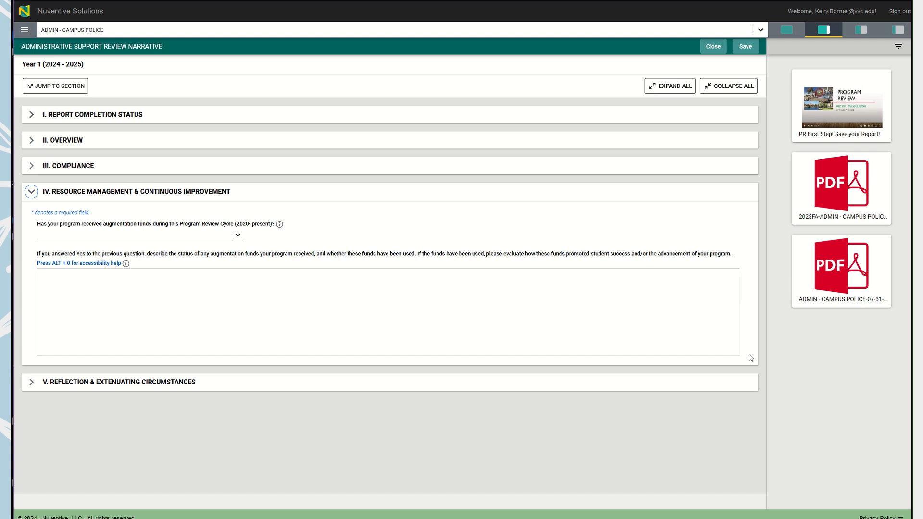
pyautogui.click(185, 236)
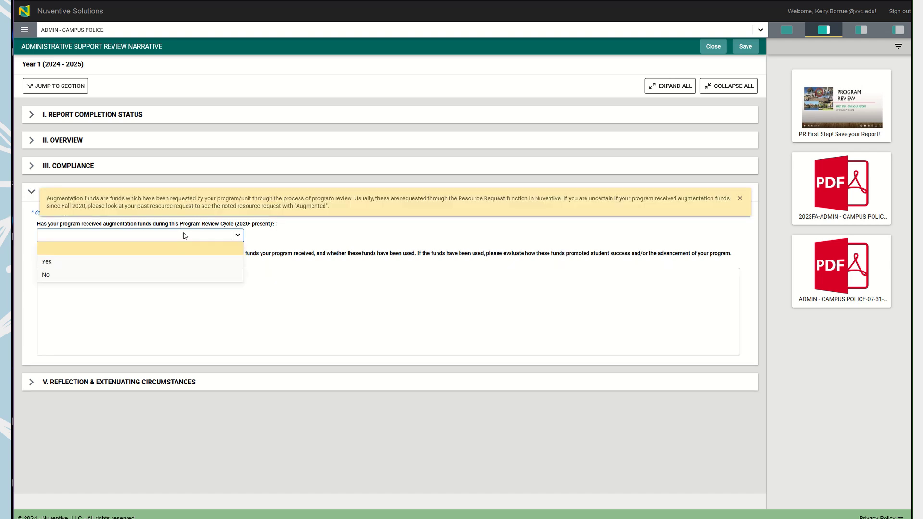
pyautogui.click(307, 256)
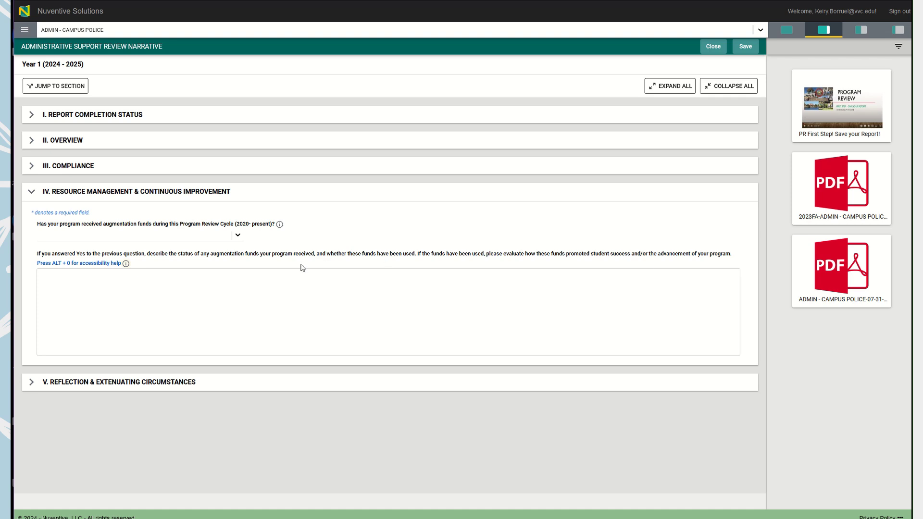
# Collapse Resource Management and expand the Reflection & Extenuating Circumstances section.
pyautogui.click(44, 194)
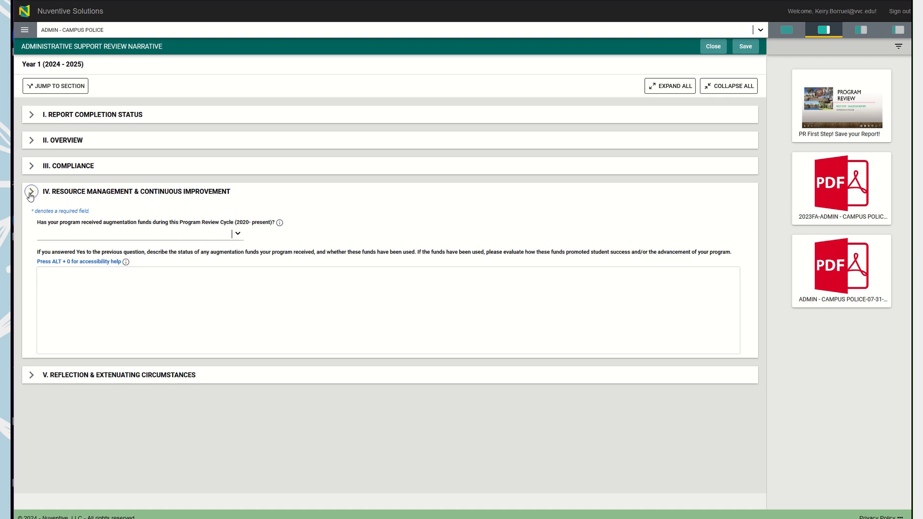
pyautogui.click(31, 217)
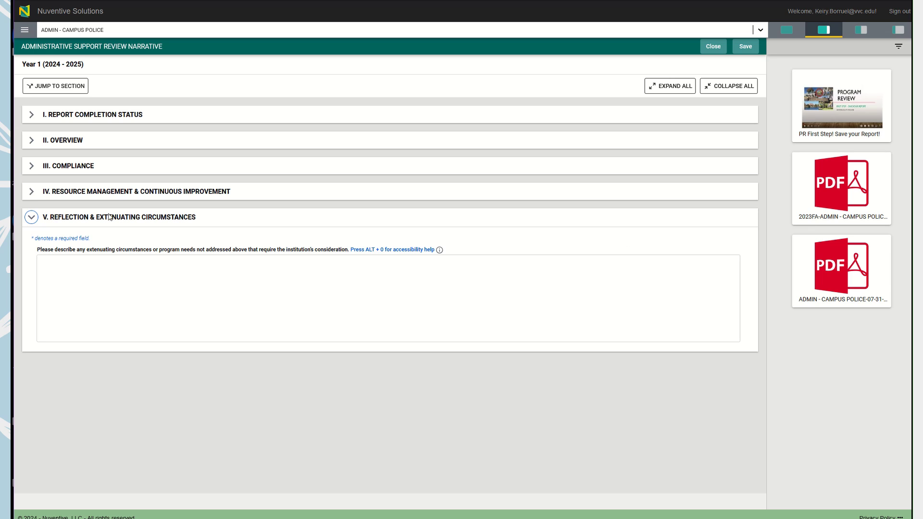
# Collapse Reflection, reopen Report Completion Status, and display its status dropdown choices.
pyautogui.click(30, 219)
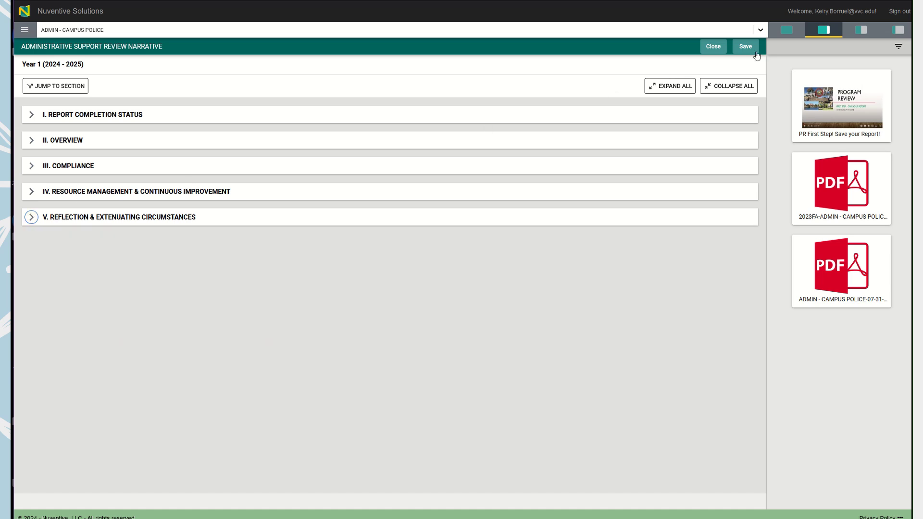
pyautogui.click(31, 114)
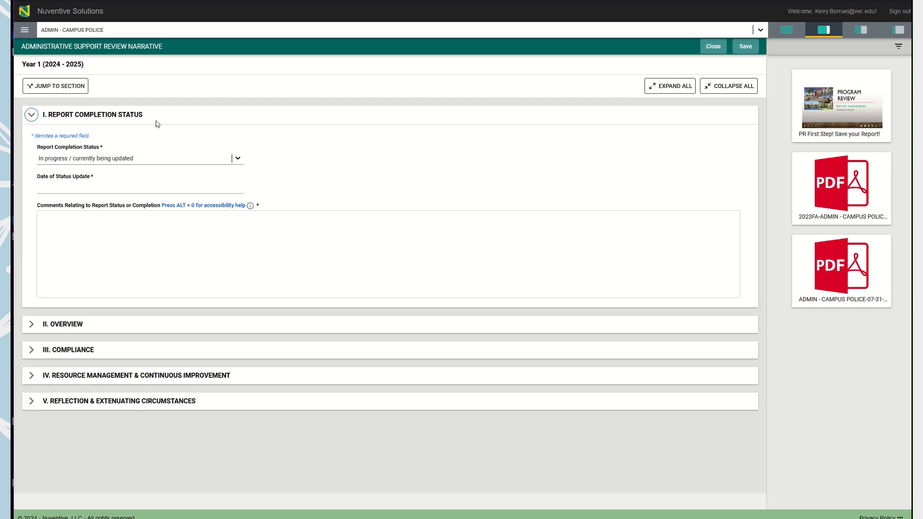
pyautogui.click(25, 31)
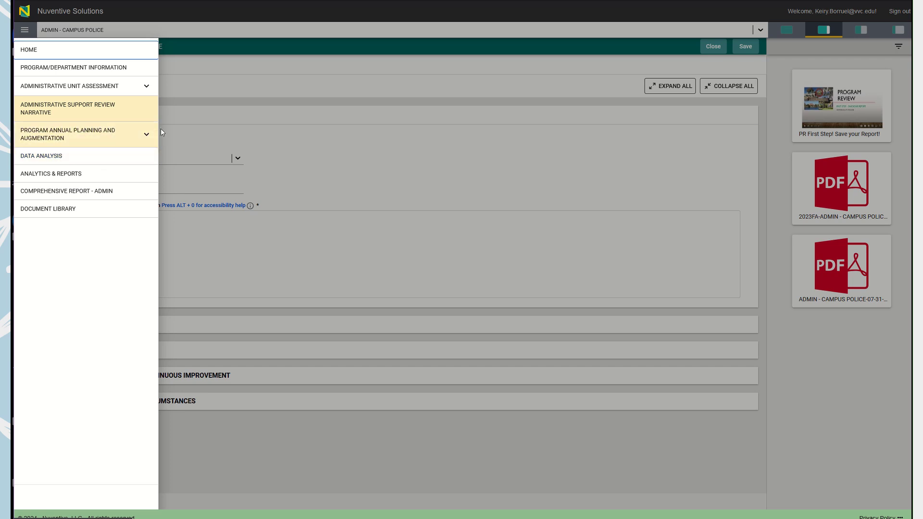
pyautogui.click(314, 148)
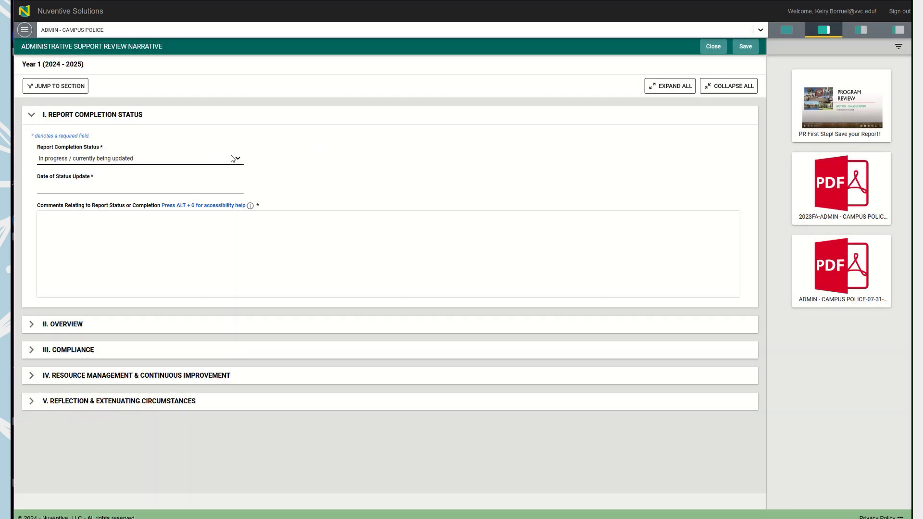
pyautogui.click(238, 159)
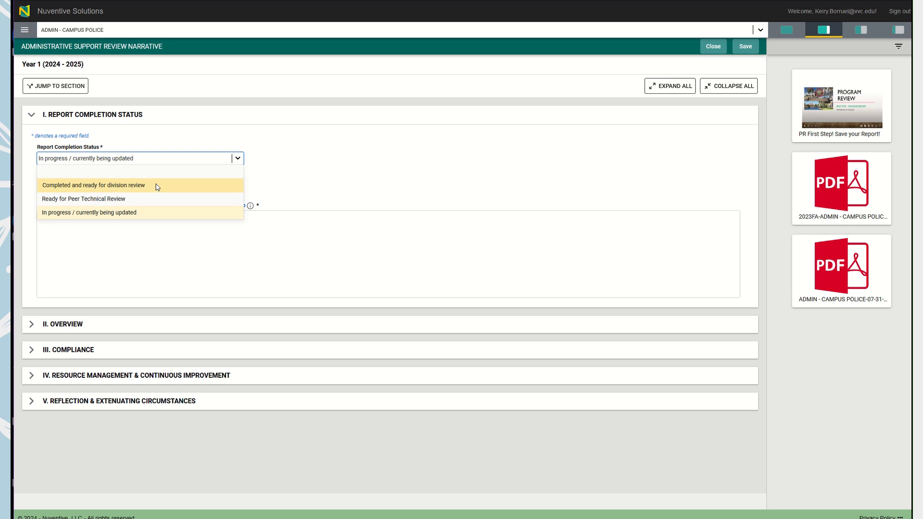
# Briefly choose 'Completed and ready for division review', then revert to 'In progress / currently being updated'.
pyautogui.click(155, 185)
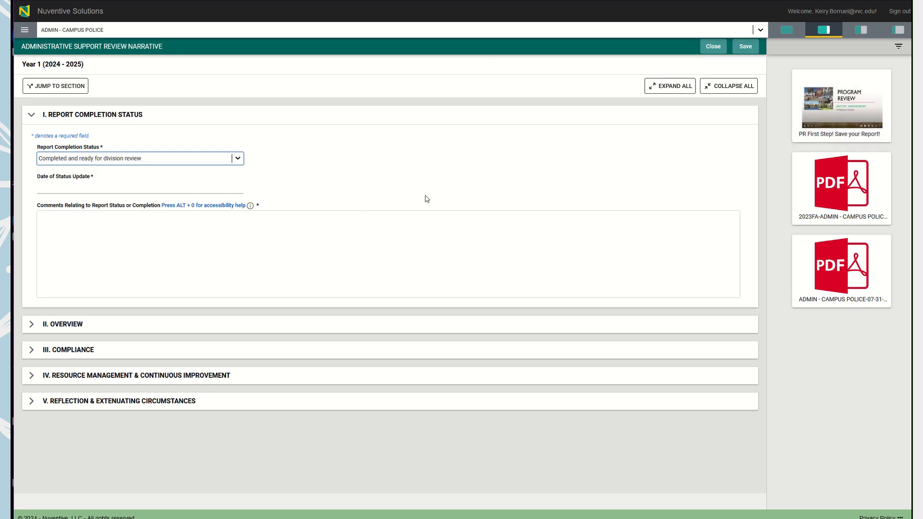
pyautogui.click(225, 163)
pyautogui.click(189, 217)
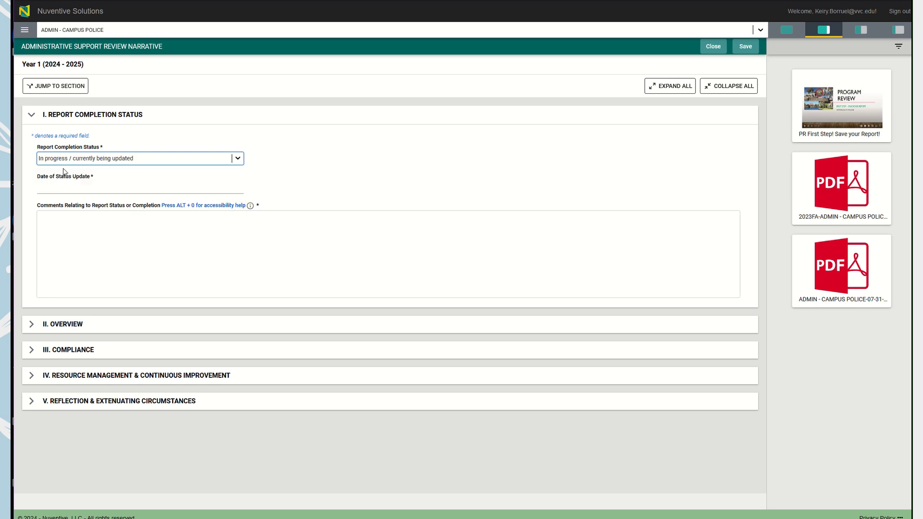